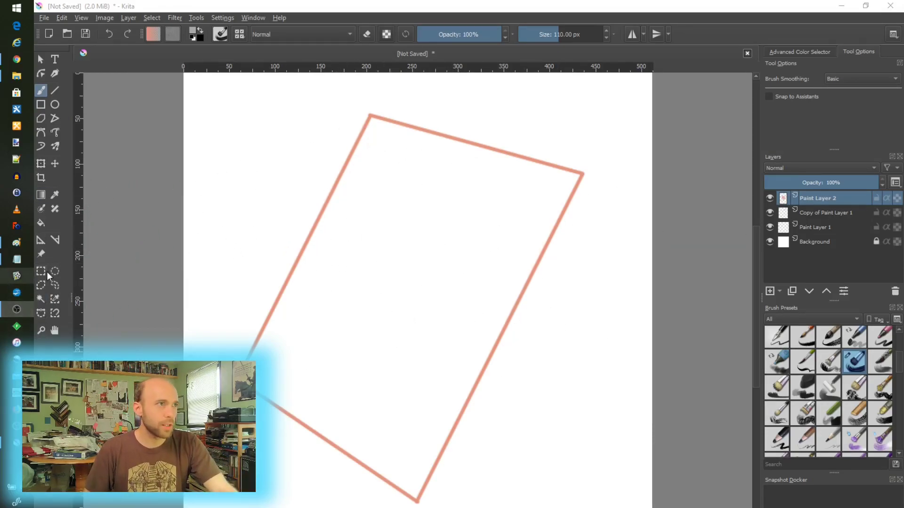
# Step: Magic-wand select the inside of the tilted rectangle on Copy of Paint Layer 1
pyautogui.click(41, 299)
pyautogui.click(412, 272)
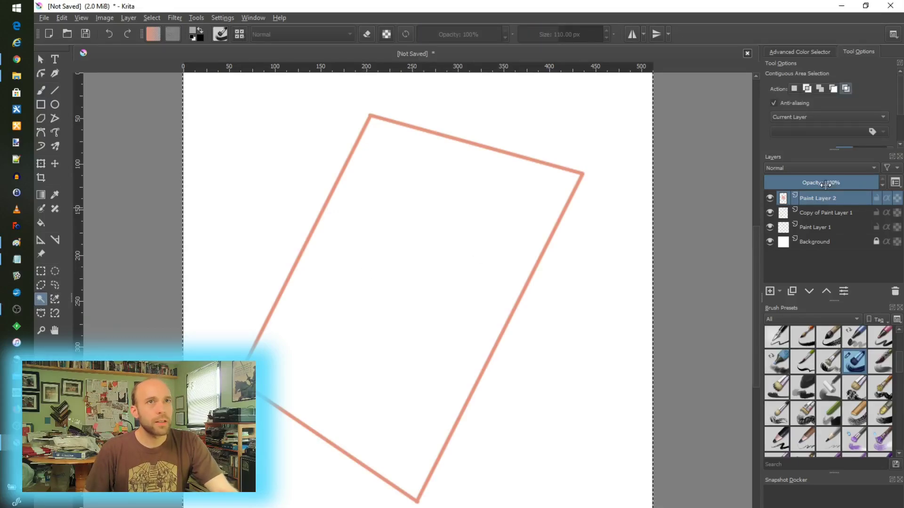
pyautogui.click(821, 213)
pyautogui.click(400, 242)
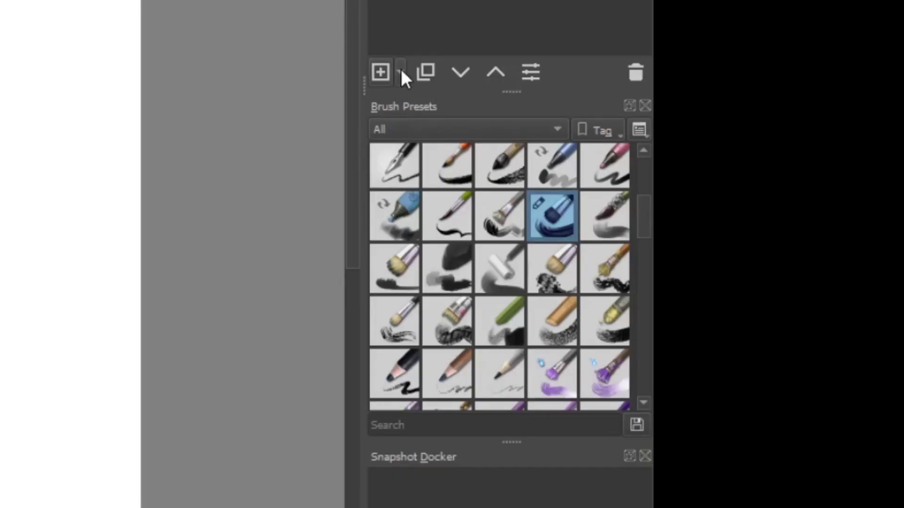
pyautogui.click(401, 70)
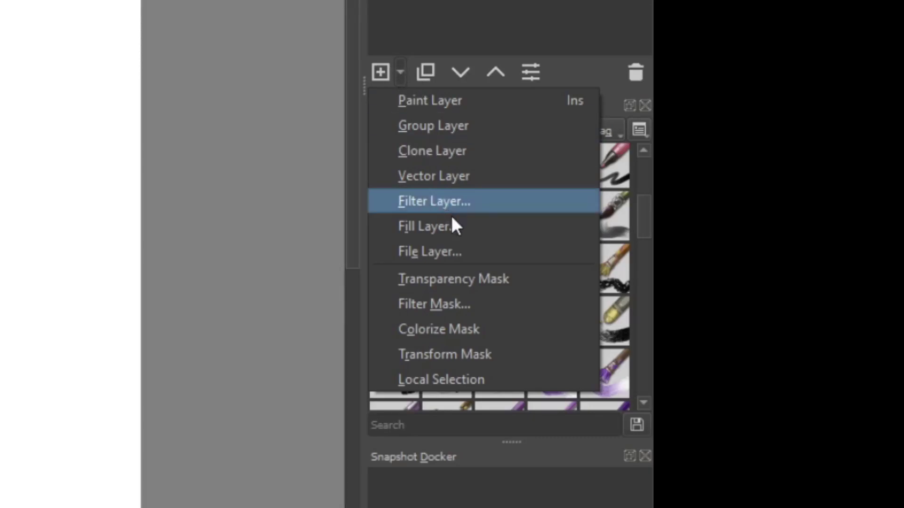
# Step: Add a Multigrid fill layer (5 dimensions, 5 divisions, offset 0.20) inside the selection
pyautogui.click(457, 227)
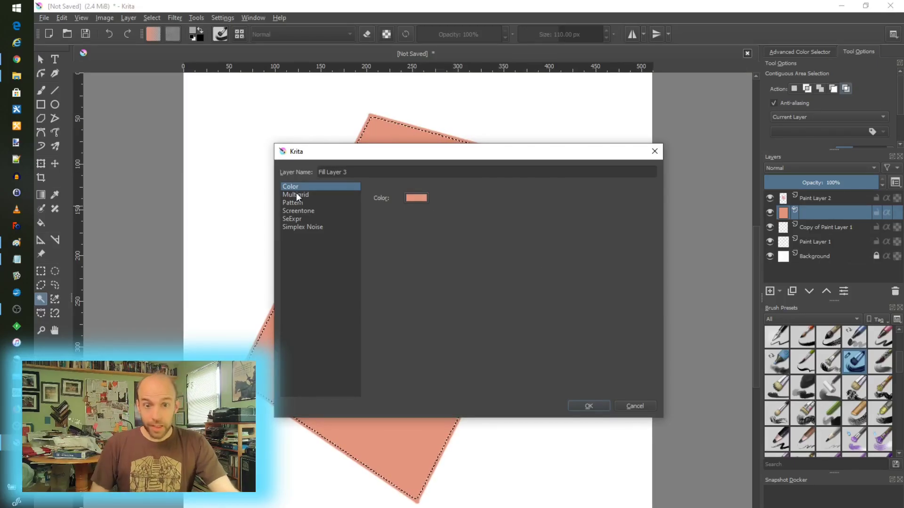
pyautogui.click(296, 194)
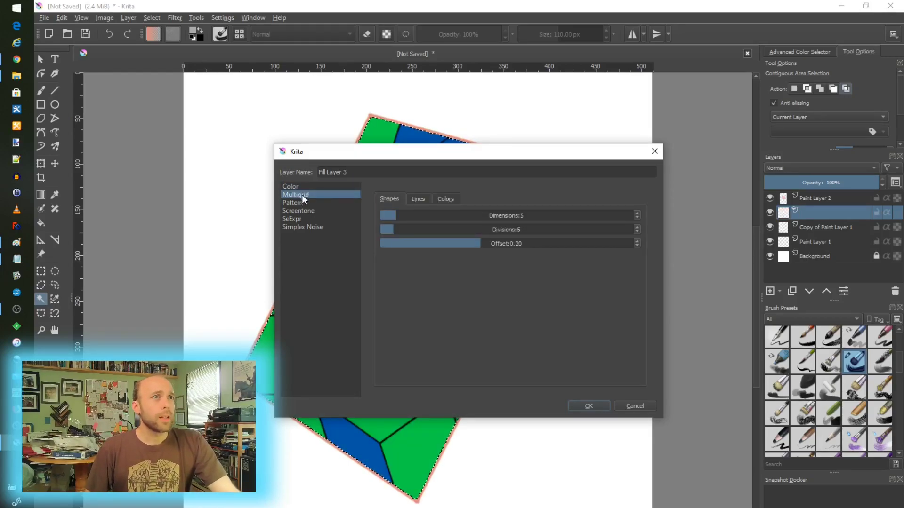
pyautogui.moveTo(430, 150); pyautogui.dragTo(681, 160)
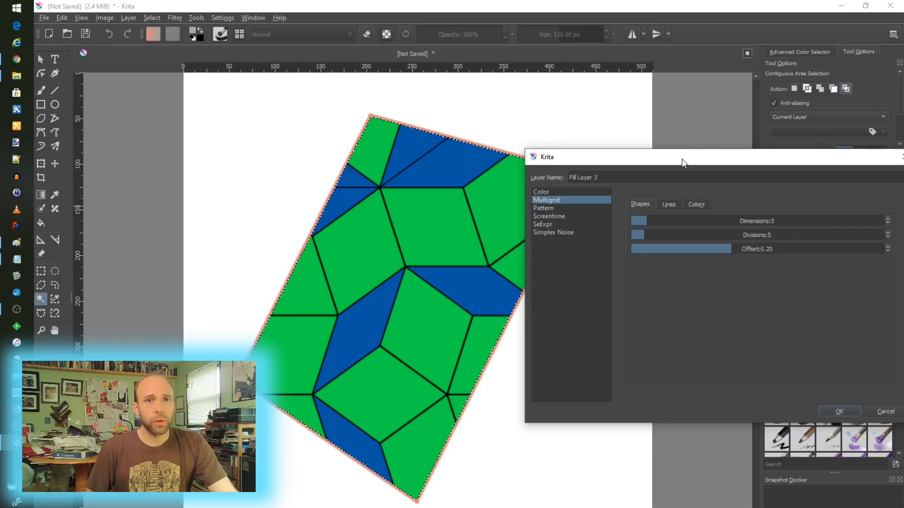
pyautogui.hotkey('alt', 'Tab')
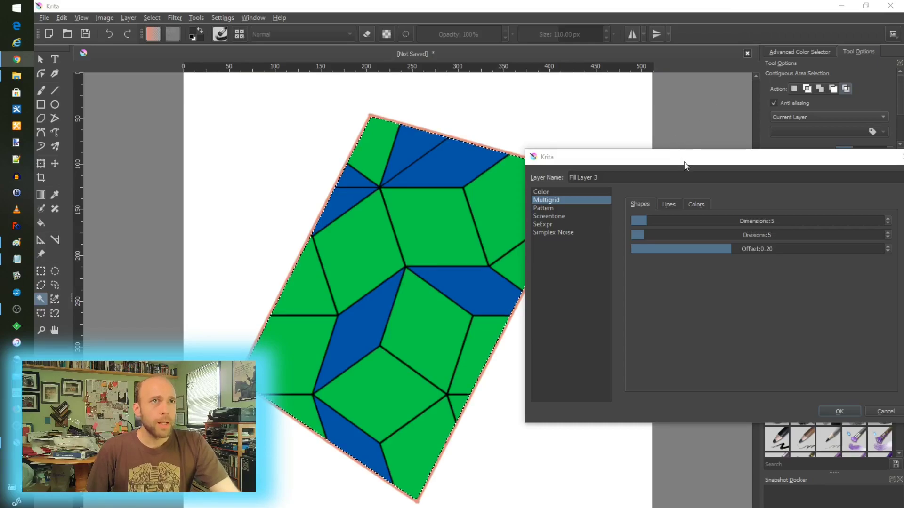
pyautogui.click(661, 206)
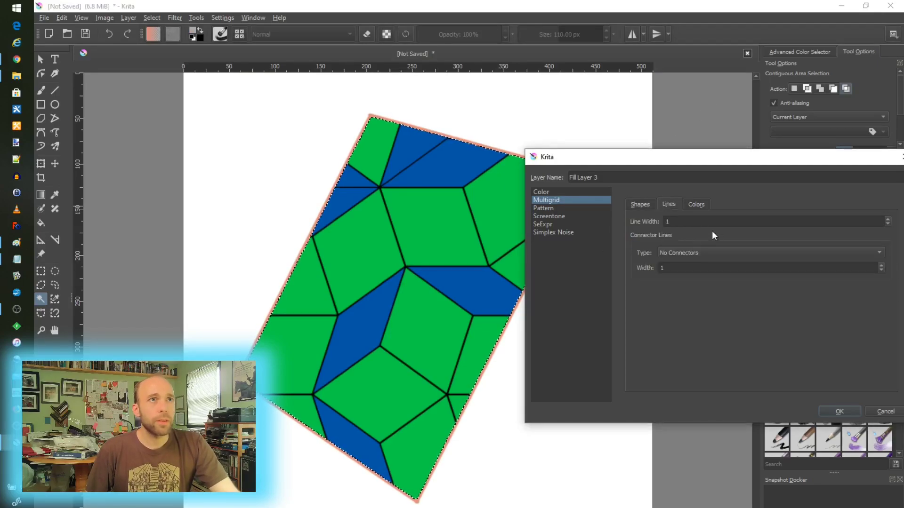
# Step: Set the multigrid to 8 dimensions and 13 divisions with Cross Shape connector lines
pyautogui.click(640, 205)
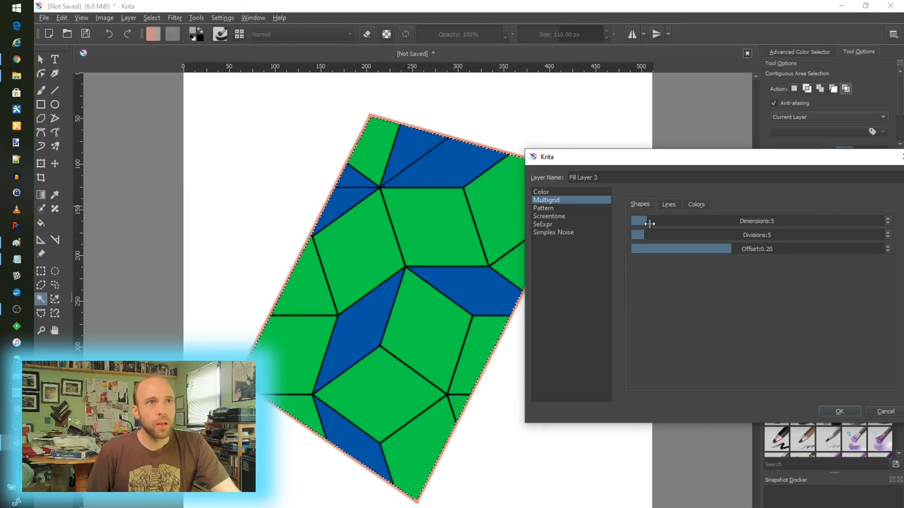
pyautogui.moveTo(650, 223); pyautogui.dragTo(667, 236)
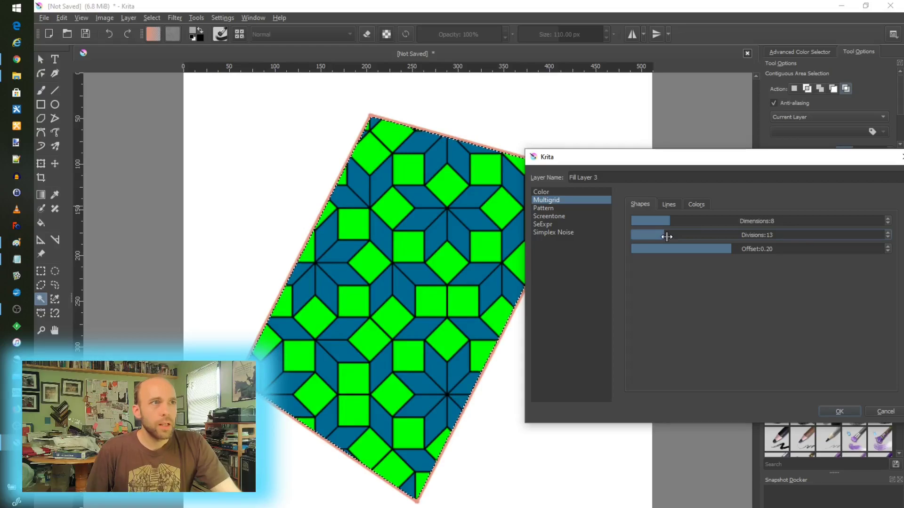
pyautogui.click(669, 204)
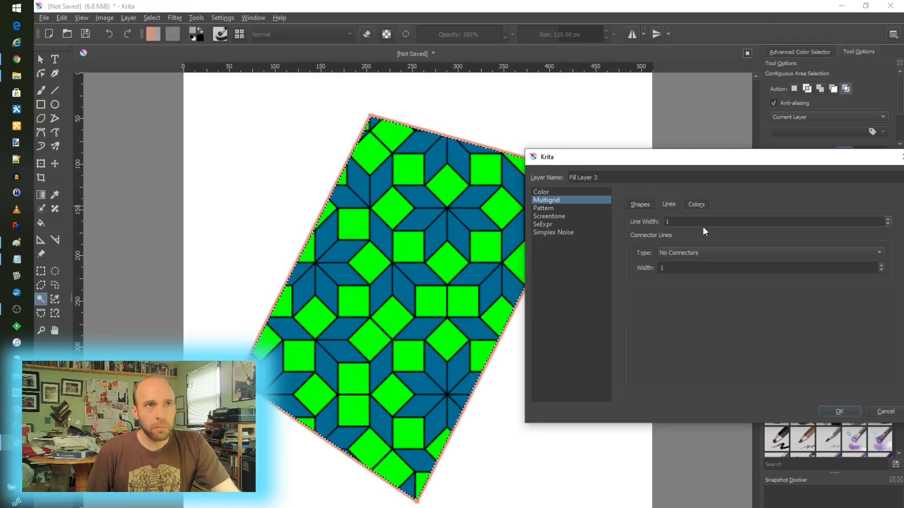
pyautogui.click(695, 257)
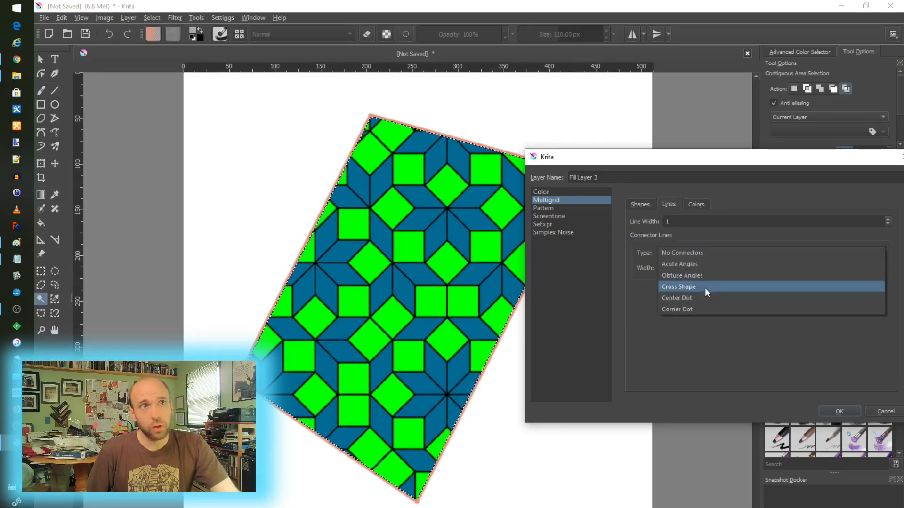
pyautogui.click(706, 299)
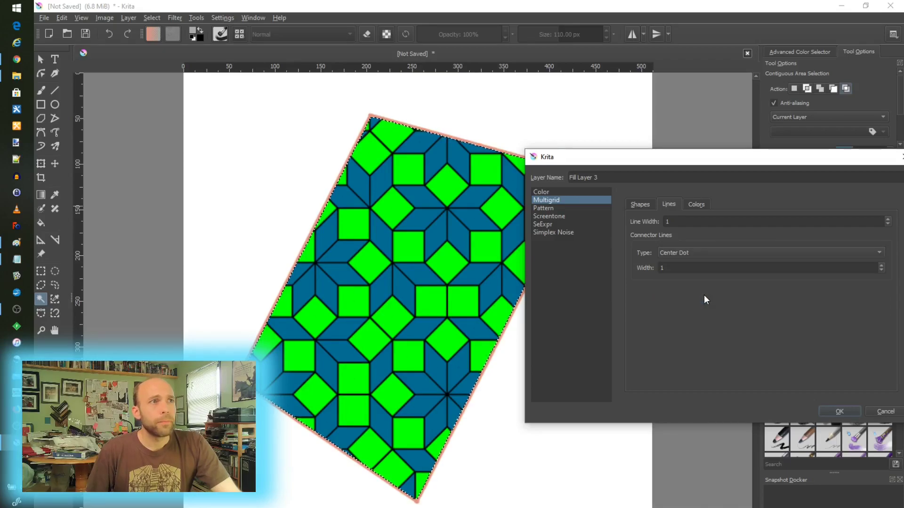
pyautogui.click(699, 255)
pyautogui.click(694, 248)
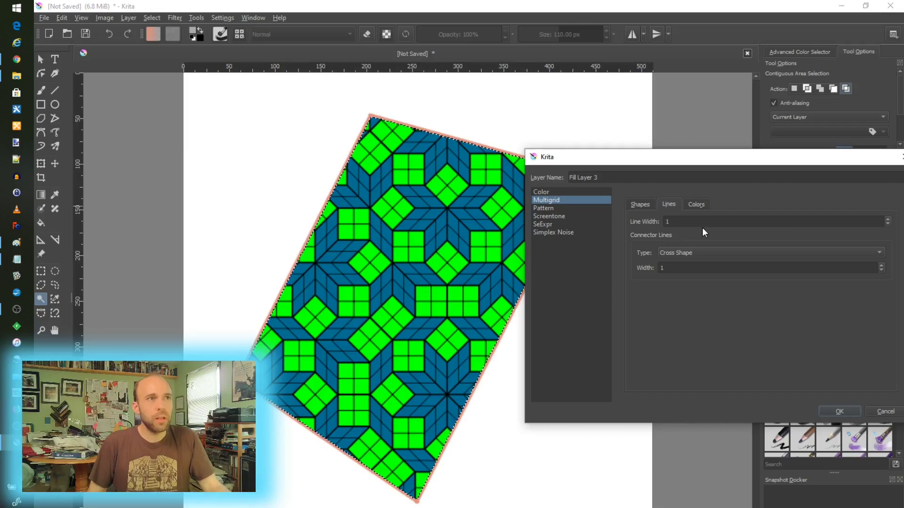
pyautogui.click(696, 205)
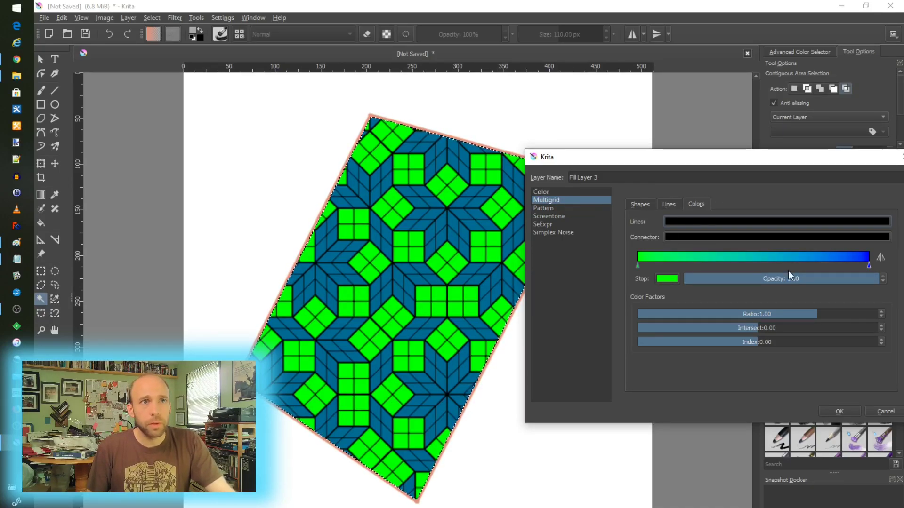
# Step: Switch the fill to a Pattern and rotate it about 32 degrees
pyautogui.click(559, 208)
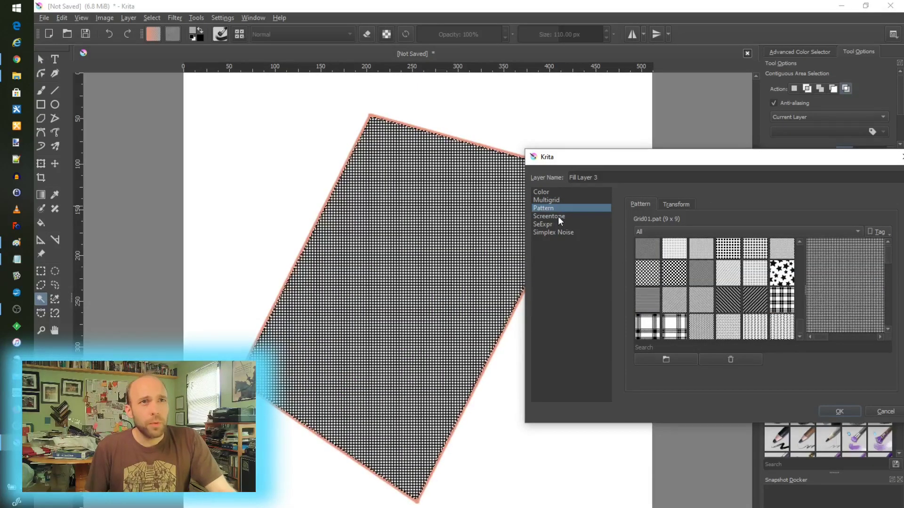
pyautogui.click(678, 205)
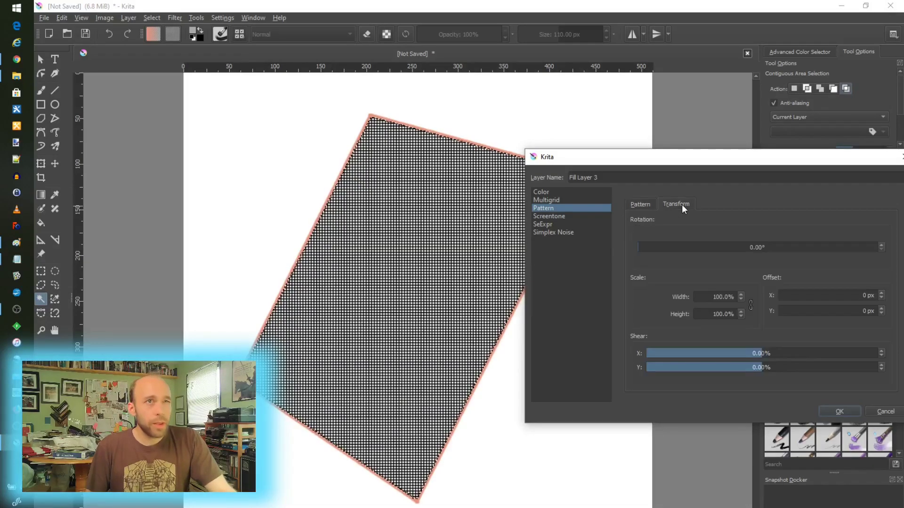
pyautogui.moveTo(645, 247); pyautogui.dragTo(654, 247)
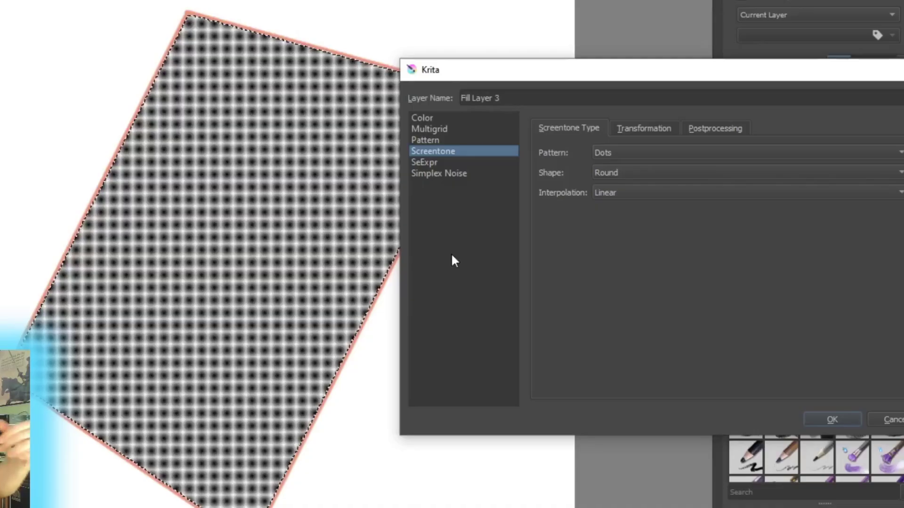
# Step: Try line and dot screentones, settling on diamond-shaped dots
pyautogui.click(653, 152)
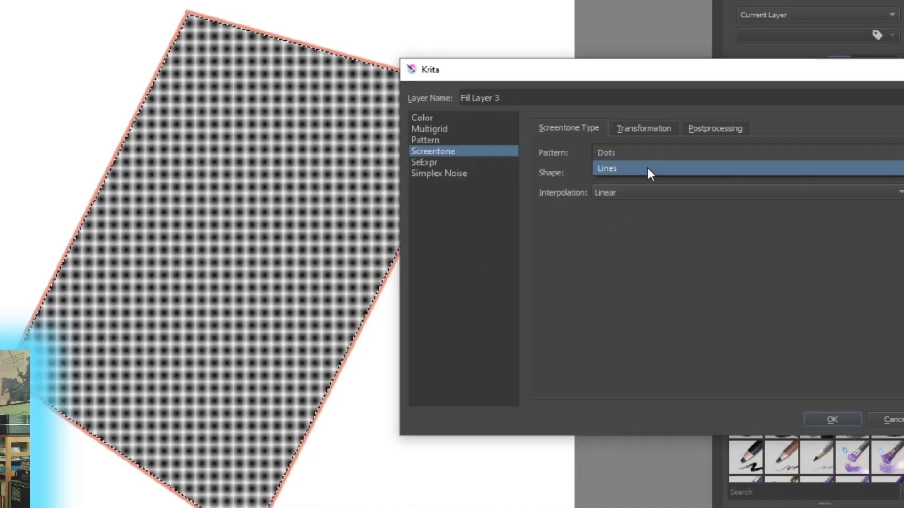
pyautogui.click(648, 170)
pyautogui.click(637, 150)
pyautogui.click(634, 138)
pyautogui.click(634, 173)
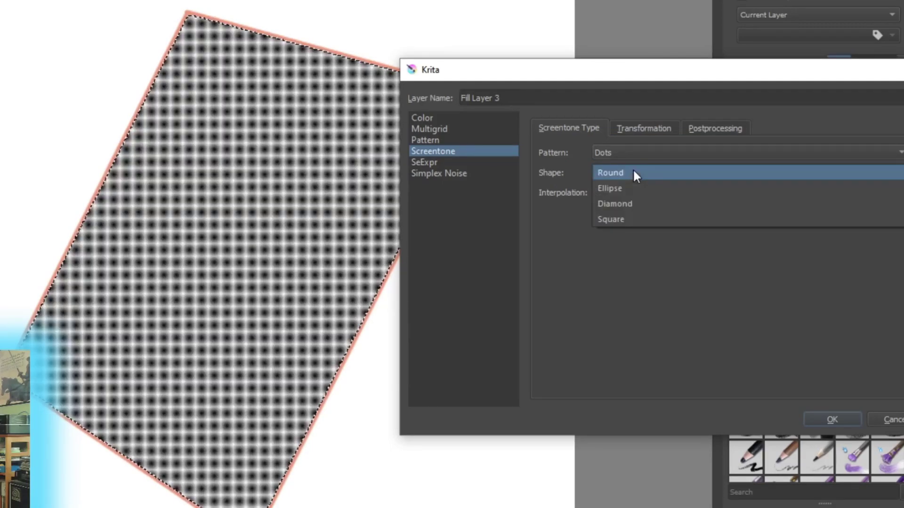
pyautogui.click(652, 192)
pyautogui.click(648, 173)
pyautogui.click(645, 184)
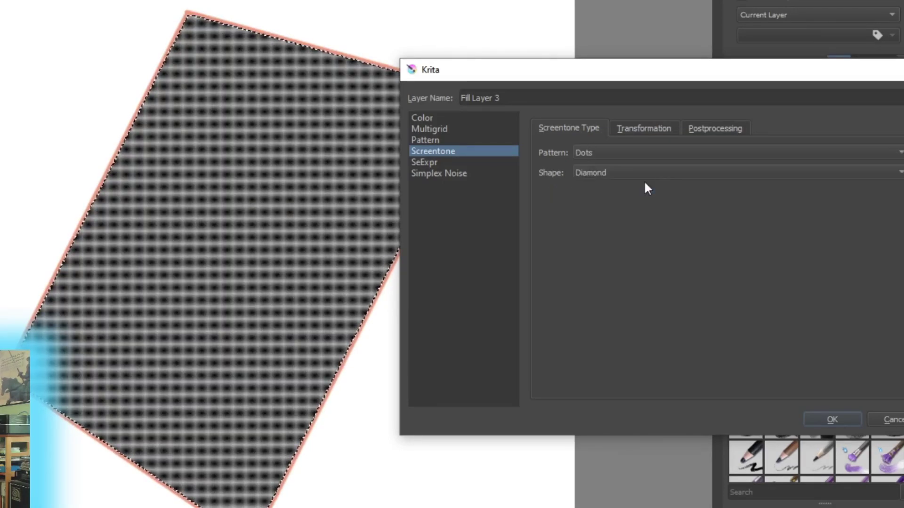
# Step: Tilt the screentone to about 13° with finer dots, then switch the fill to SeExpr
pyautogui.click(631, 127)
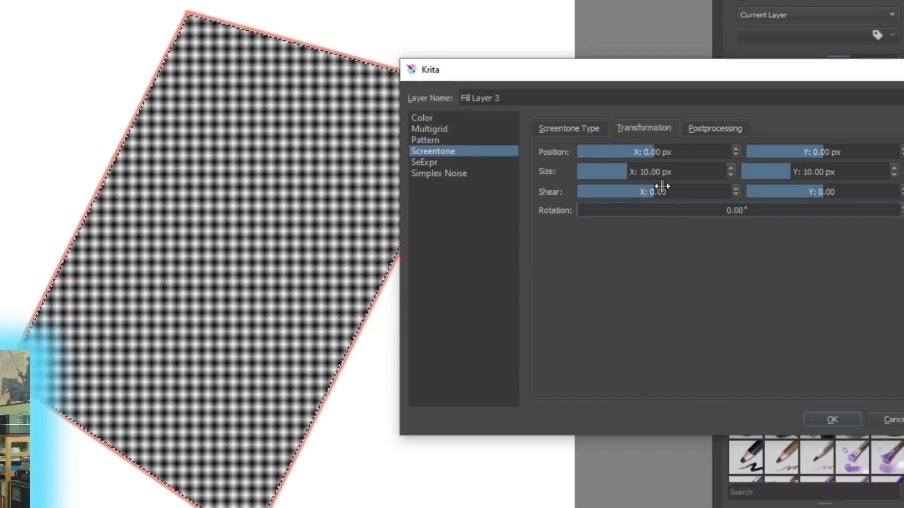
pyautogui.click(605, 211)
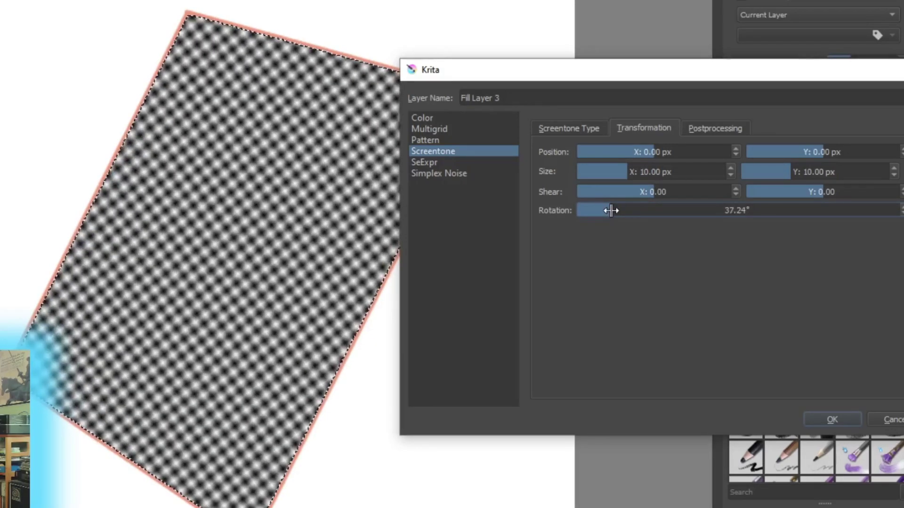
pyautogui.moveTo(611, 210); pyautogui.dragTo(591, 209)
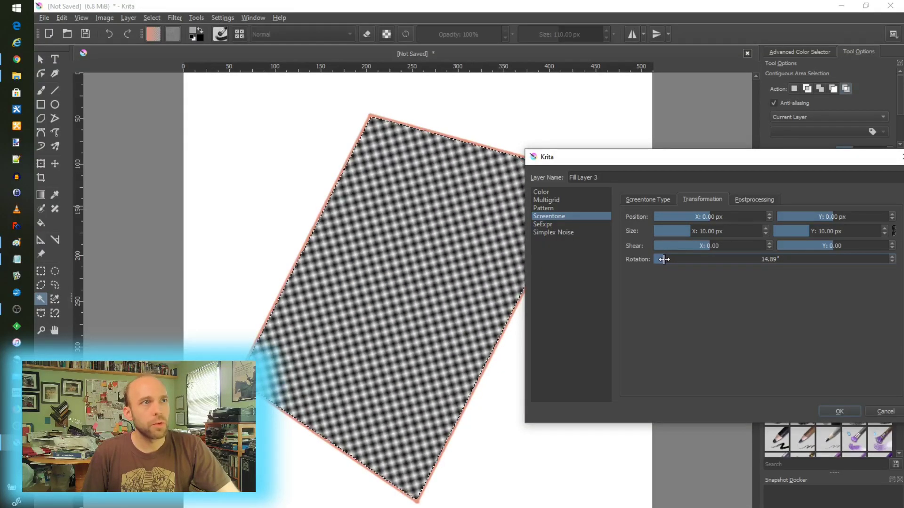
pyautogui.moveTo(664, 259); pyautogui.dragTo(663, 259)
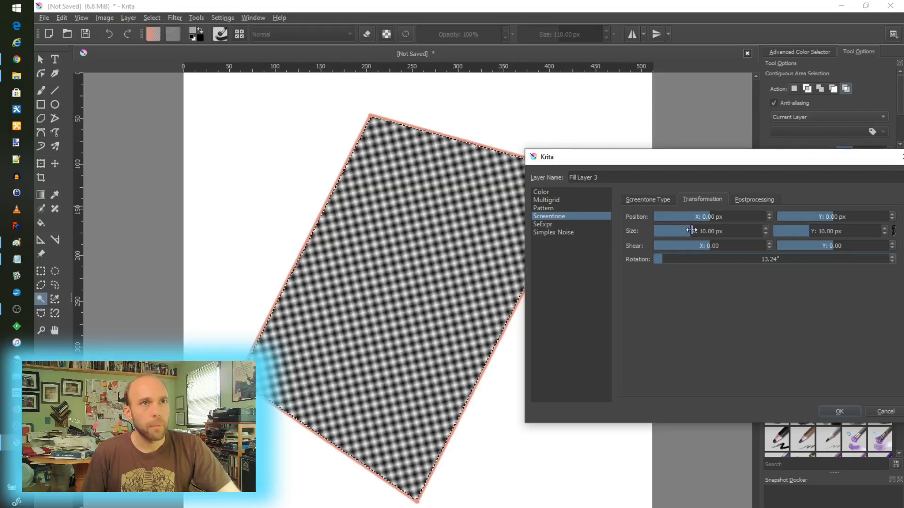
pyautogui.moveTo(691, 231)
pyautogui.mouseDown()
pyautogui.moveTo(701, 231)
pyautogui.moveTo(684, 232)
pyautogui.mouseUp()
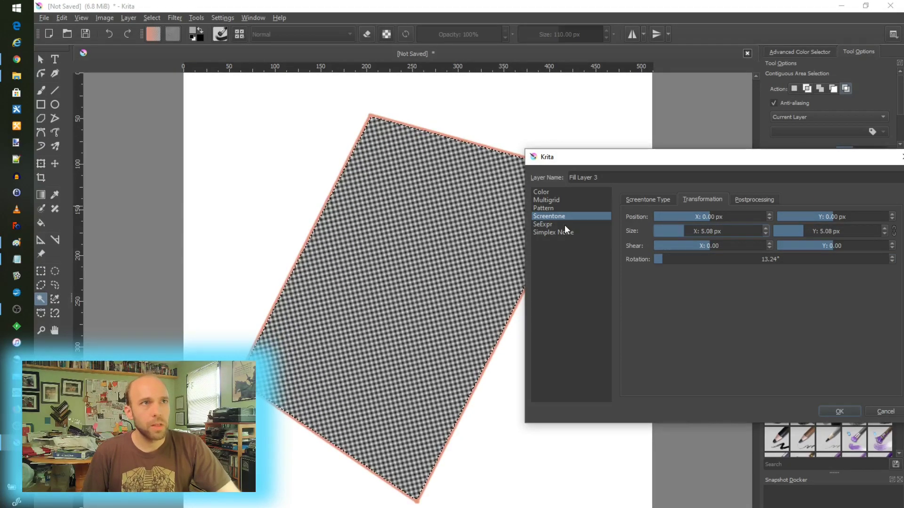
pyautogui.click(552, 224)
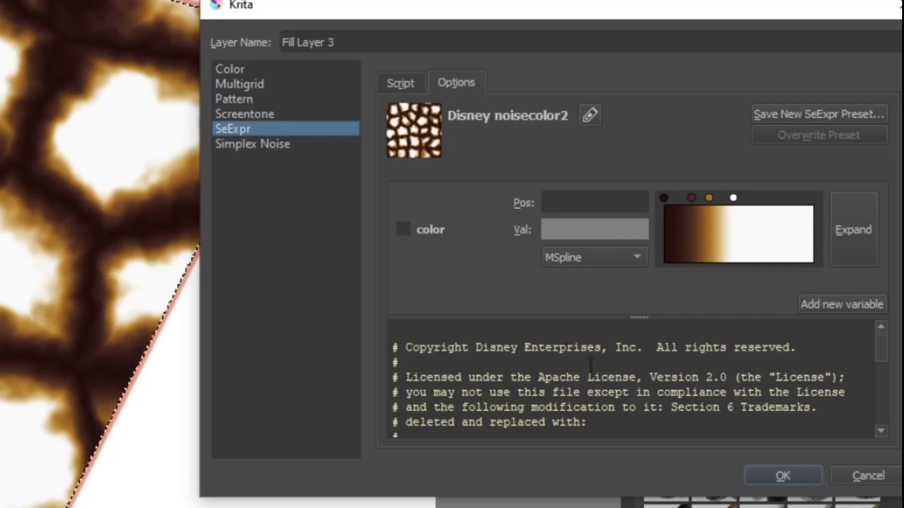
pyautogui.scroll(-6, 830, 380)
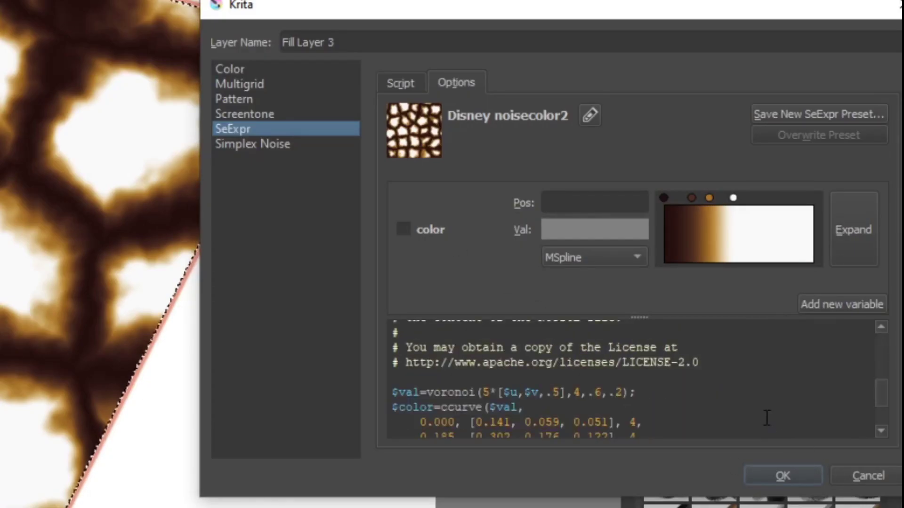
pyautogui.scroll(3, 767, 417)
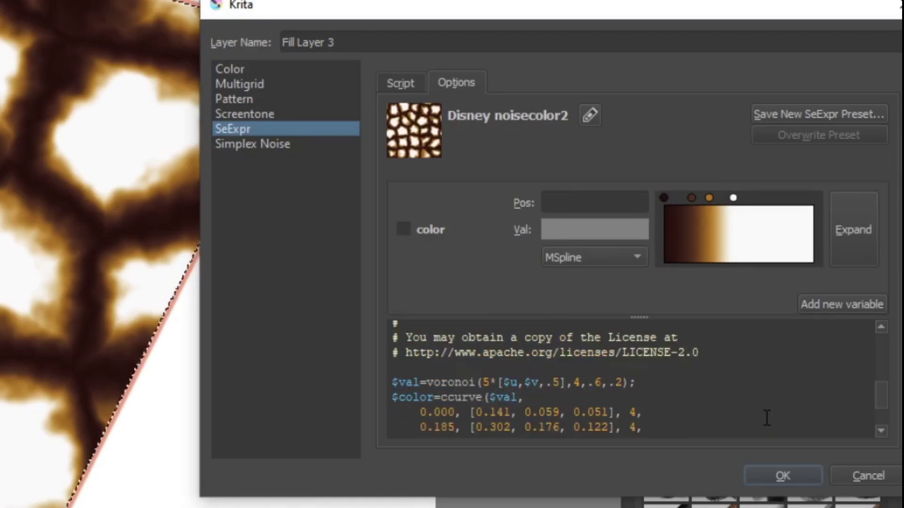
pyautogui.scroll(1, 766, 418)
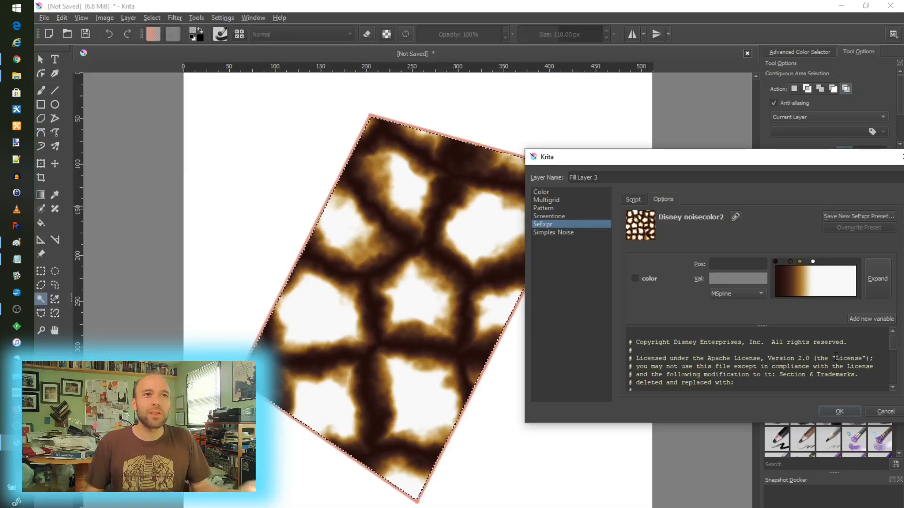
pyautogui.scroll(-15, 835, 354)
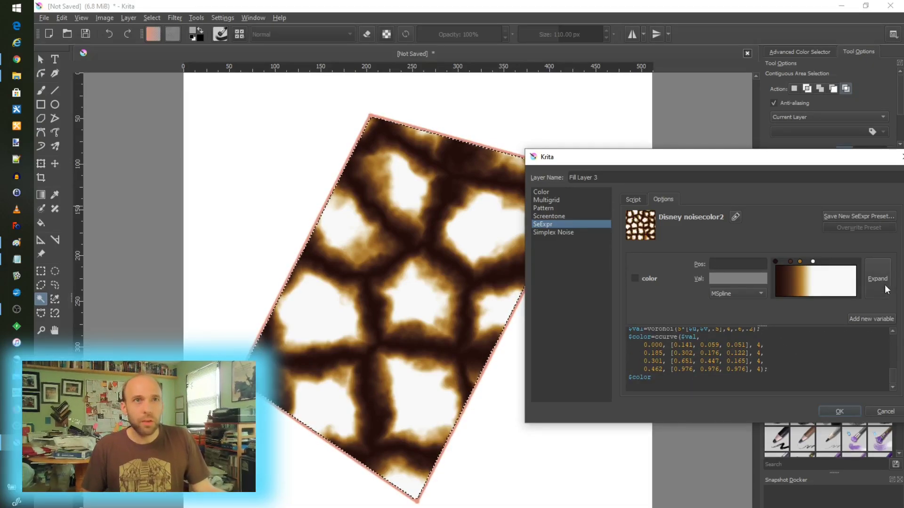
# Step: Change the SeExpr gradient's second colour stop (0.185) from dark brown to blue
pyautogui.click(799, 262)
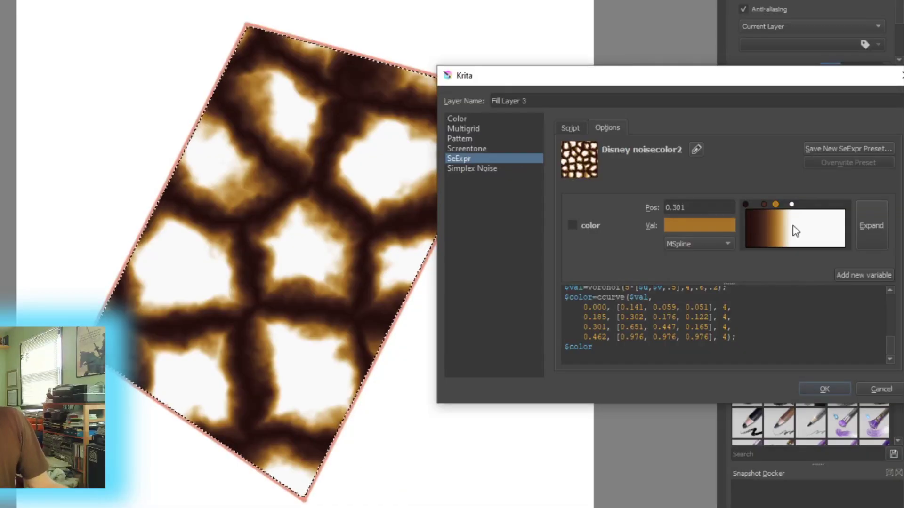
pyautogui.click(872, 225)
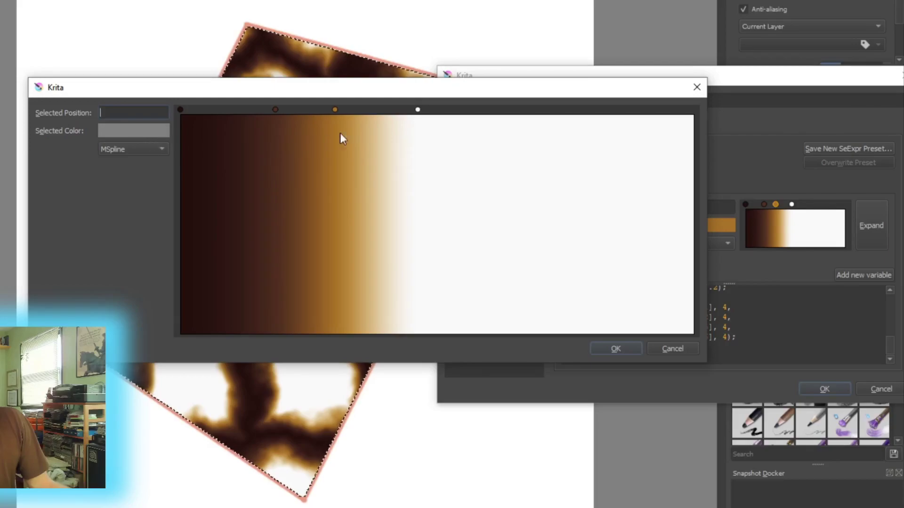
pyautogui.click(275, 109)
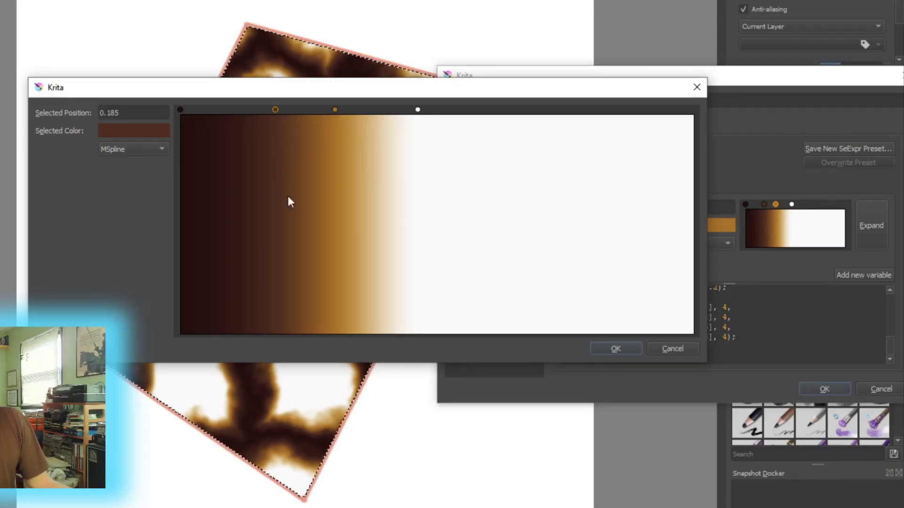
pyautogui.click(157, 134)
pyautogui.click(257, 162)
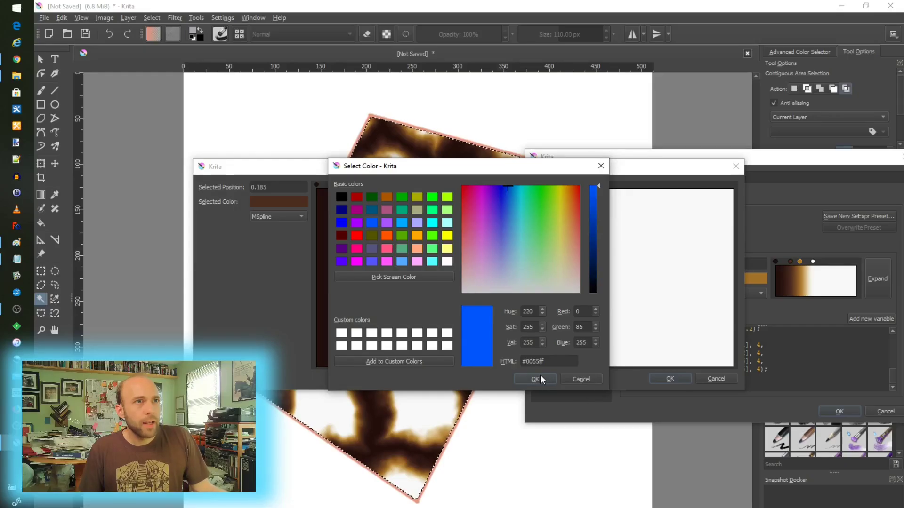
pyautogui.click(540, 379)
pyautogui.click(678, 377)
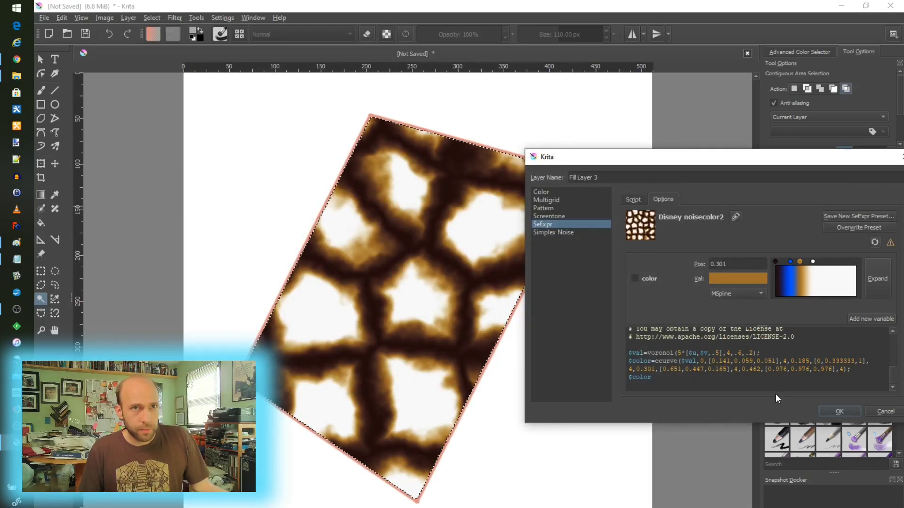
pyautogui.click(636, 199)
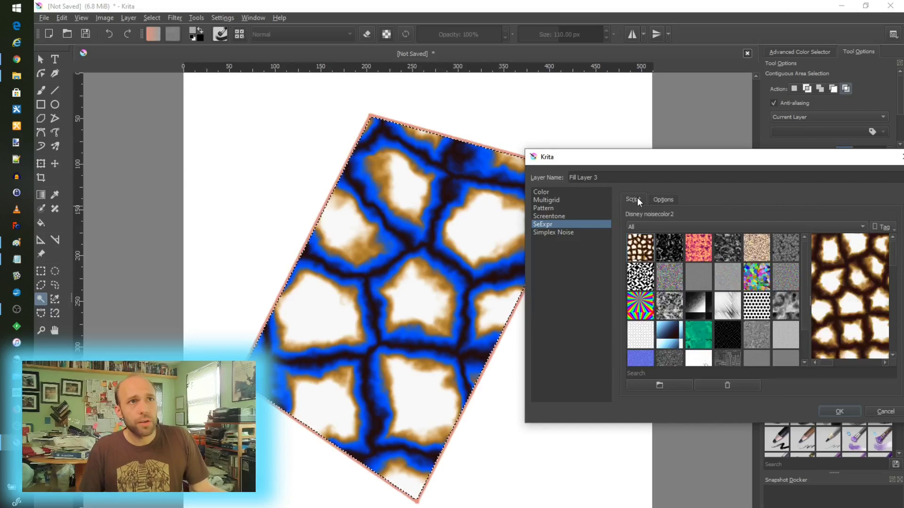
# Step: Try the Wolthera's Dendrite Clouds preset, then cancel to discard the trial fill layer
pyautogui.click(671, 306)
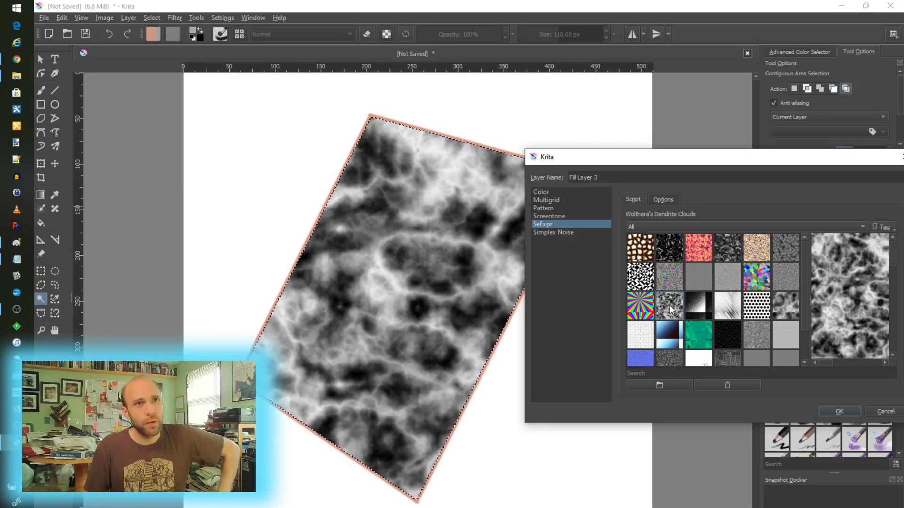
pyautogui.moveTo(611, 163); pyautogui.dragTo(521, 139)
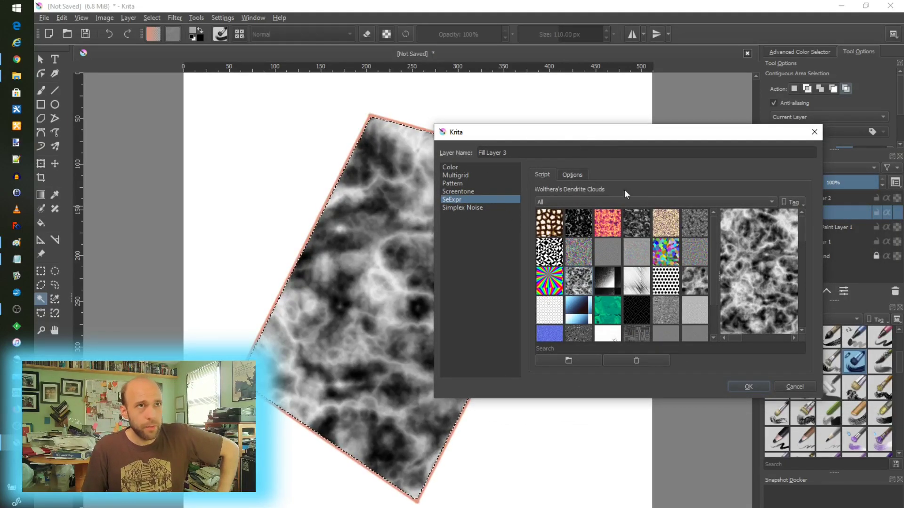
pyautogui.click(794, 388)
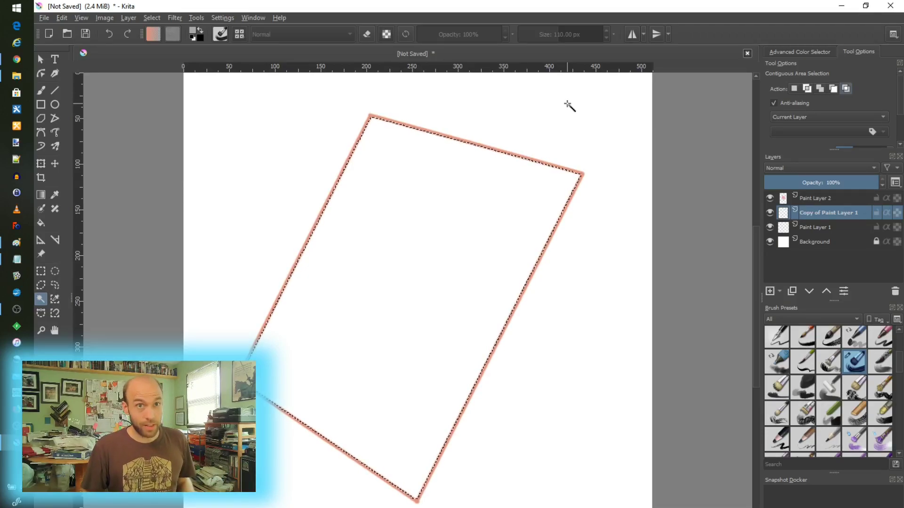
# Step: Deselect the rectangle and switch to the Freehand Brush tool
pyautogui.hotkey('ctrl', 'shift', 'a')
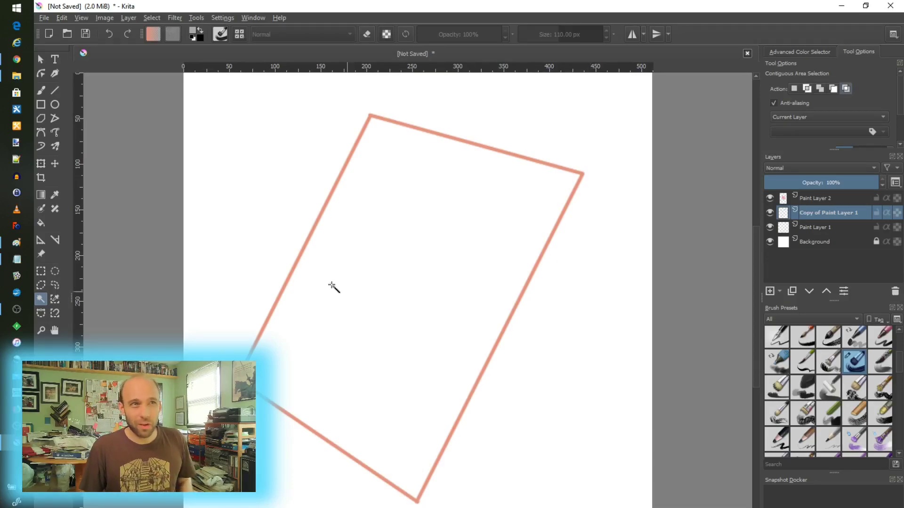
pyautogui.click(41, 91)
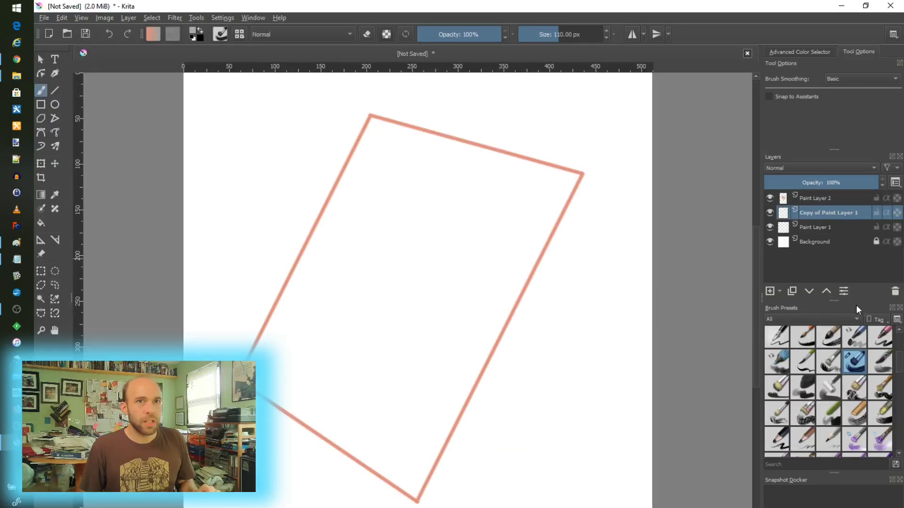
# Step: Enable the Bristles-3 Large Smooth brush's texture pattern with Gradient Map texturing mode
pyautogui.click(220, 37)
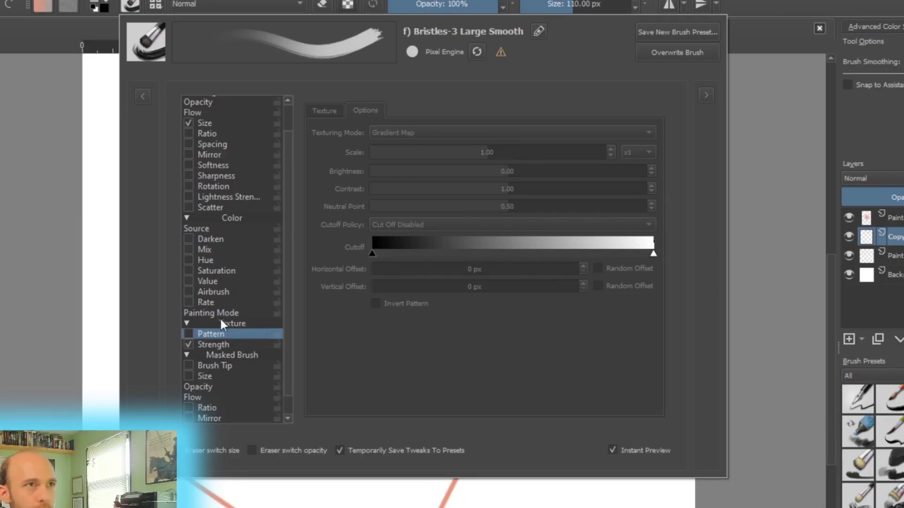
pyautogui.click(190, 334)
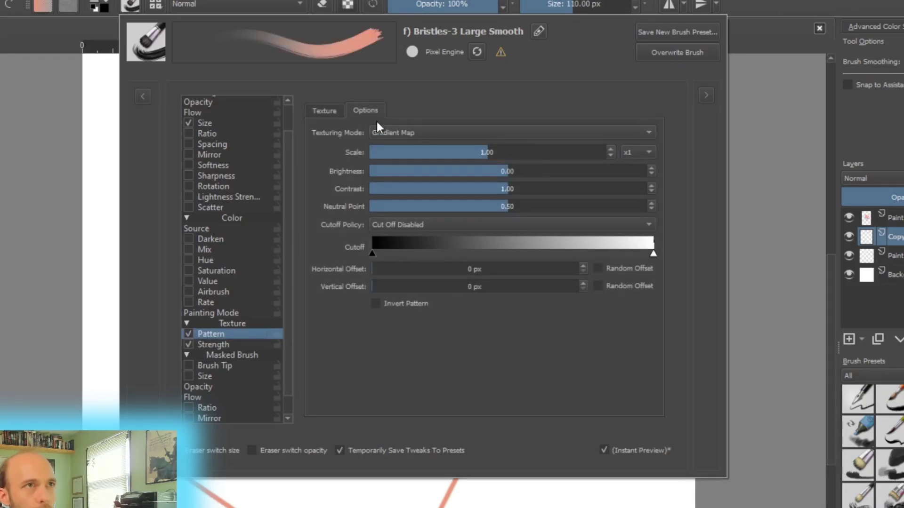
pyautogui.click(454, 133)
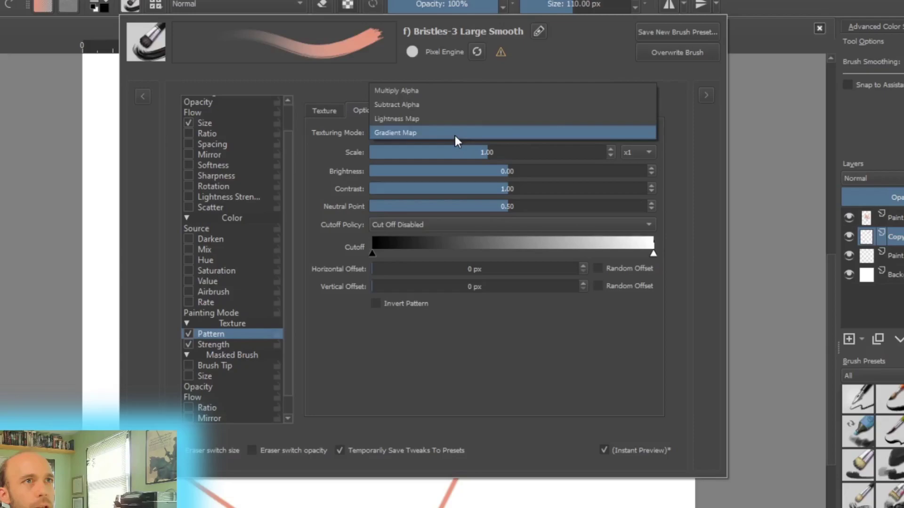
pyautogui.click(418, 134)
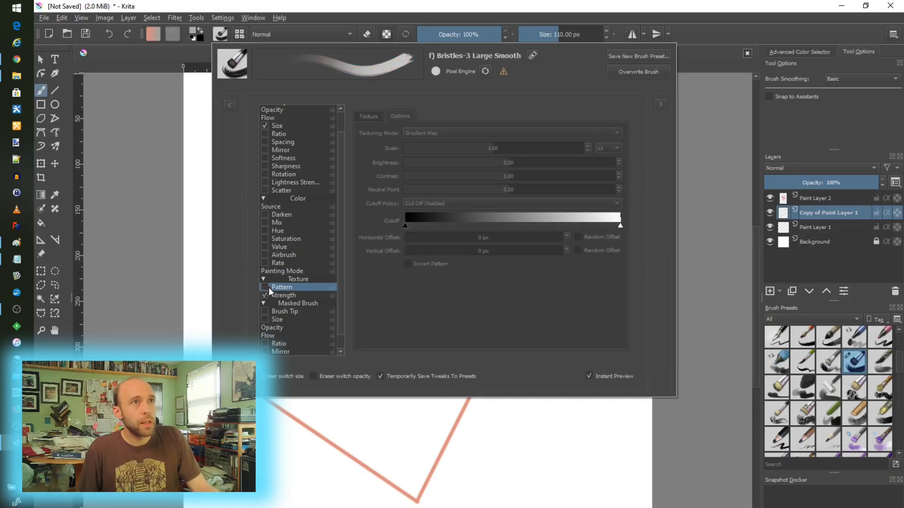
# Step: Dismiss the brush editor to reveal the canvas with the empty tilted salmon rectangle
pyautogui.click(716, 271)
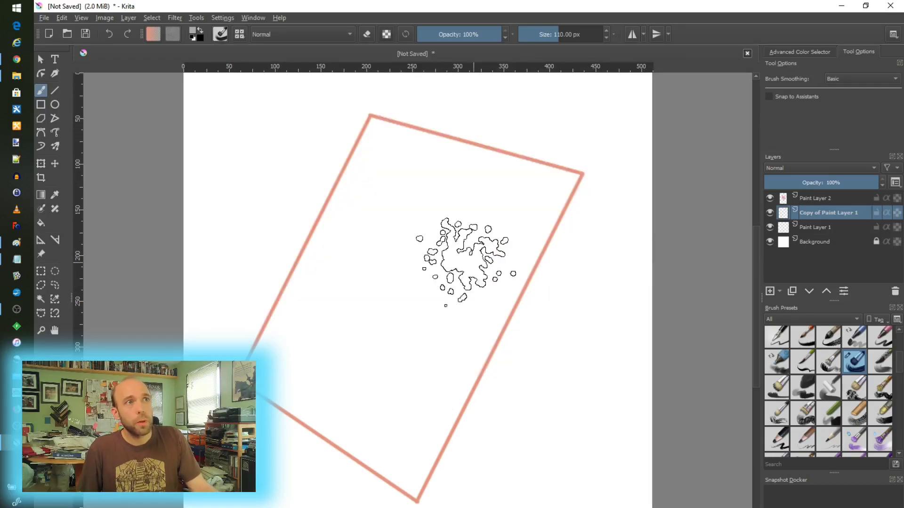